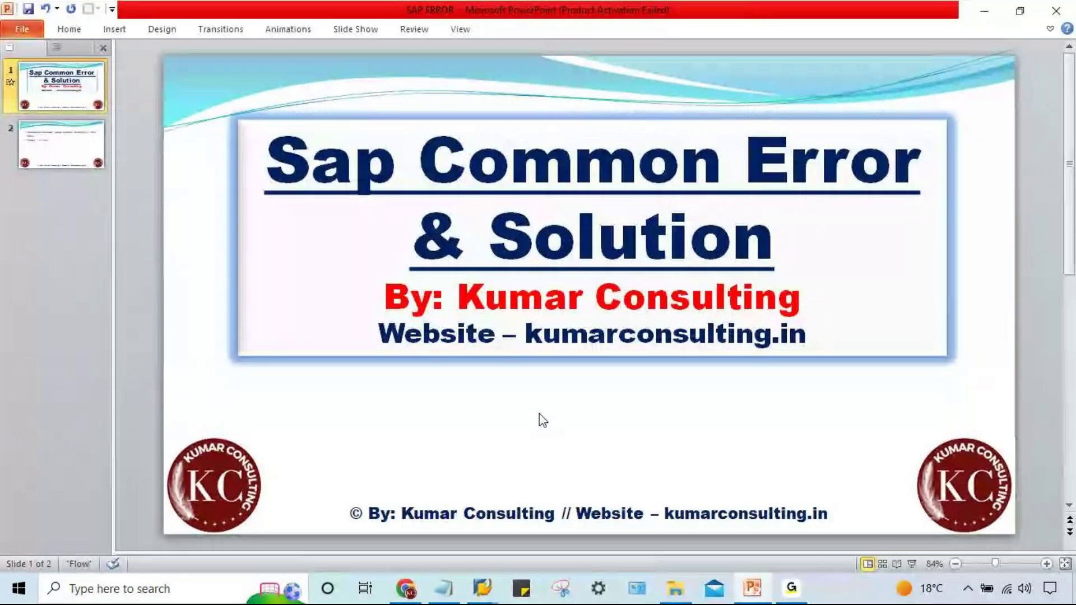
Show slide 2 with the F5103 error about no amount tolerance range for TM00
{"action": "left_click", "coordinate": [72, 154]}
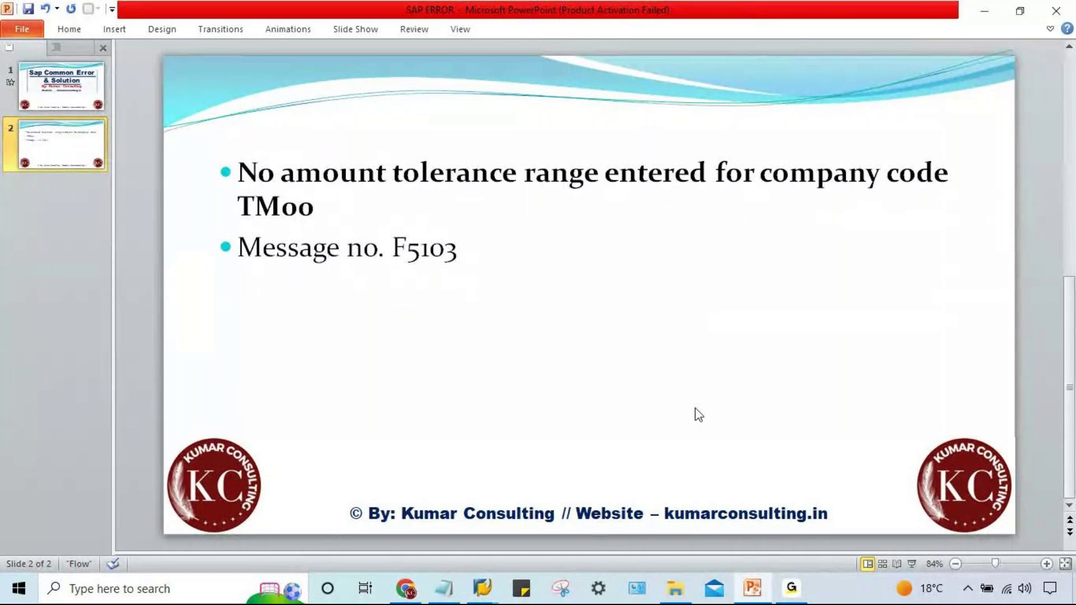
{"action": "left_click", "coordinate": [479, 593]}
Start the FB50 G/L account posting transaction in SAP Easy Access
{"action": "left_click", "coordinate": [502, 569]}
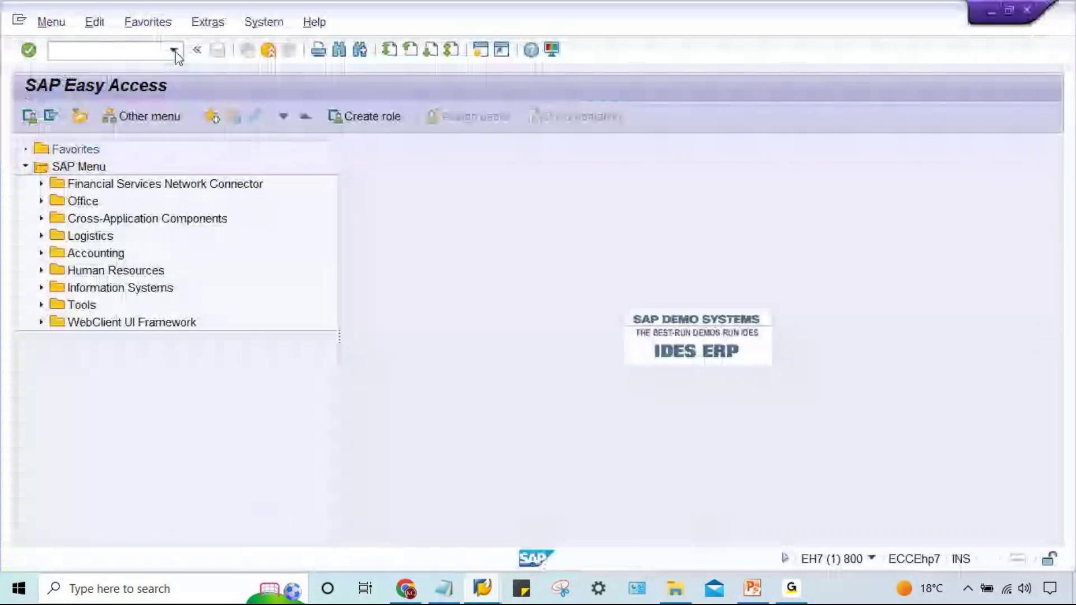
{"action": "left_click", "coordinate": [142, 48]}
{"action": "type", "text": "FB50"}
{"action": "key", "text": "Return"}
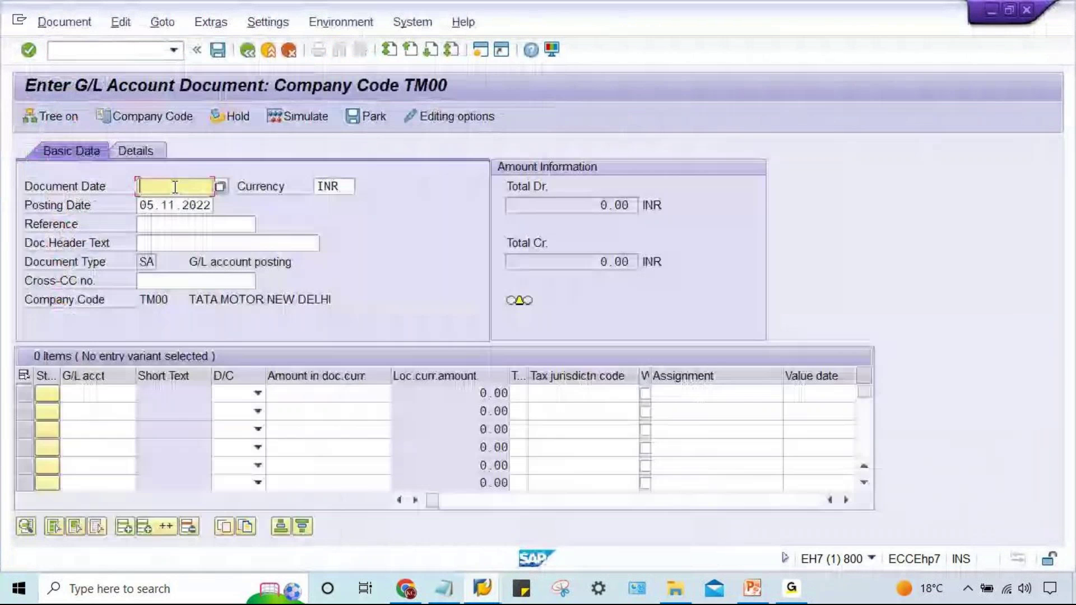
{"action": "type", "text": "05.11.2022"}
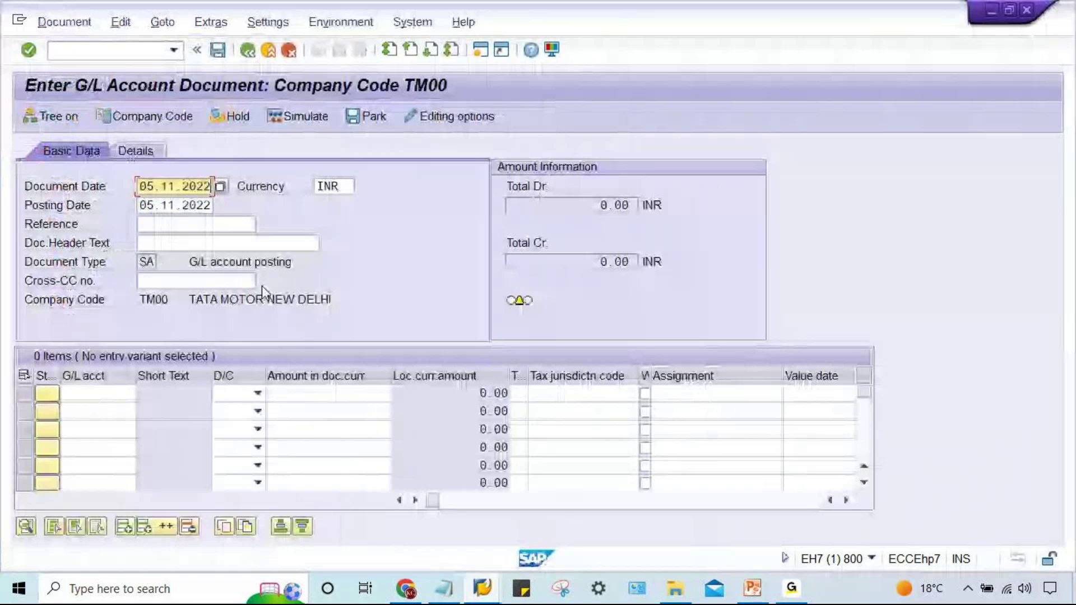
{"action": "type", "text": "0"}
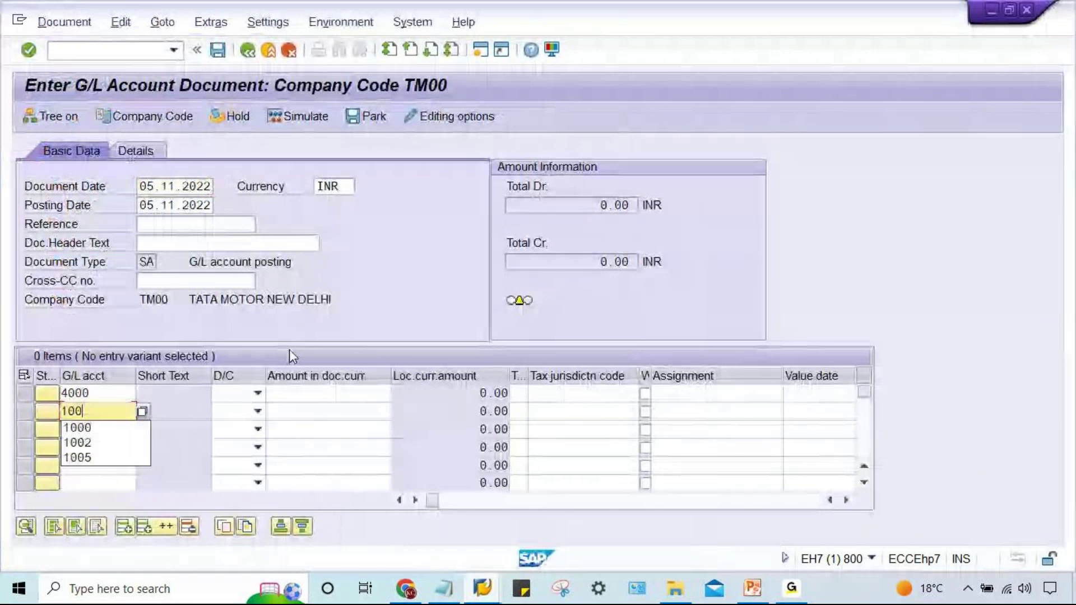
{"action": "type", "text": "0"}
Enter a 4000 debit and a 1000 credit of 2000 each, then check the document
{"action": "left_click", "coordinate": [239, 393]}
{"action": "left_click", "coordinate": [229, 424]}
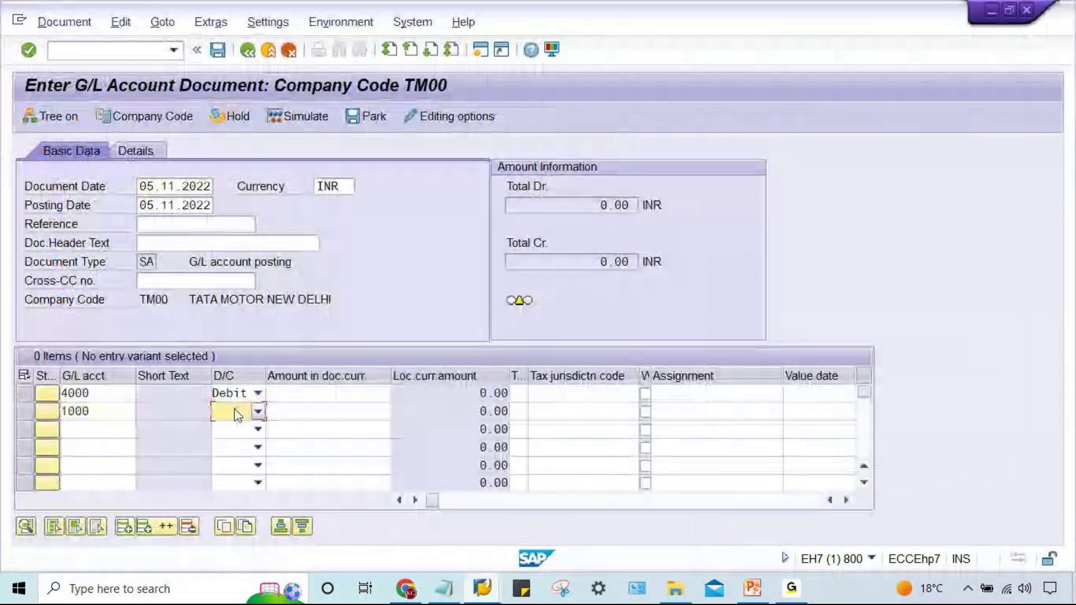
{"action": "left_click", "coordinate": [230, 427]}
{"action": "left_click", "coordinate": [348, 394]}
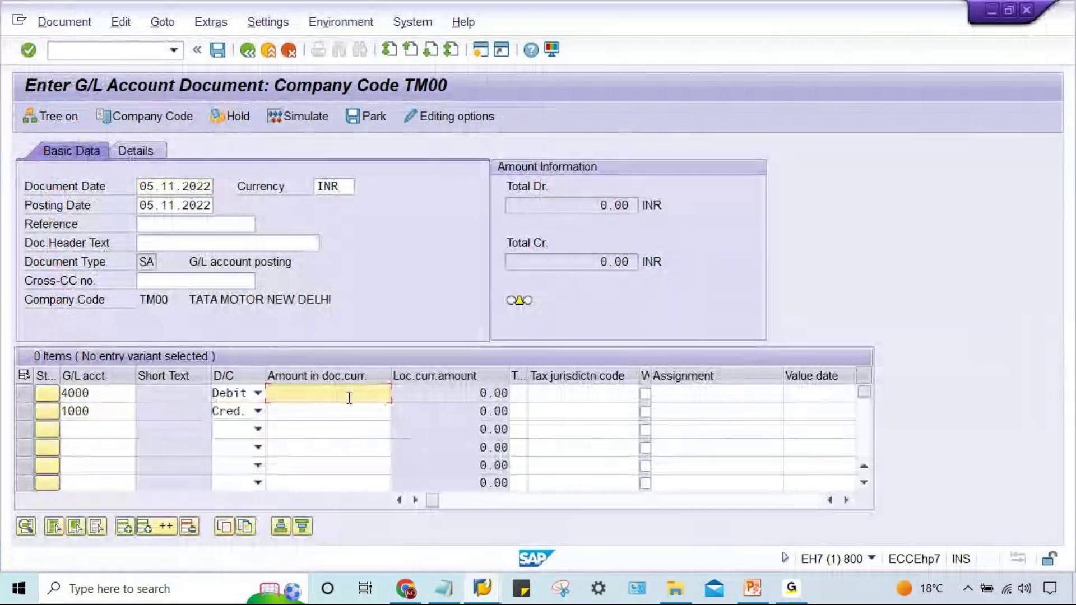
{"action": "type", "text": "2000"}
{"action": "key", "text": "Down"}
{"action": "type", "text": "200"}
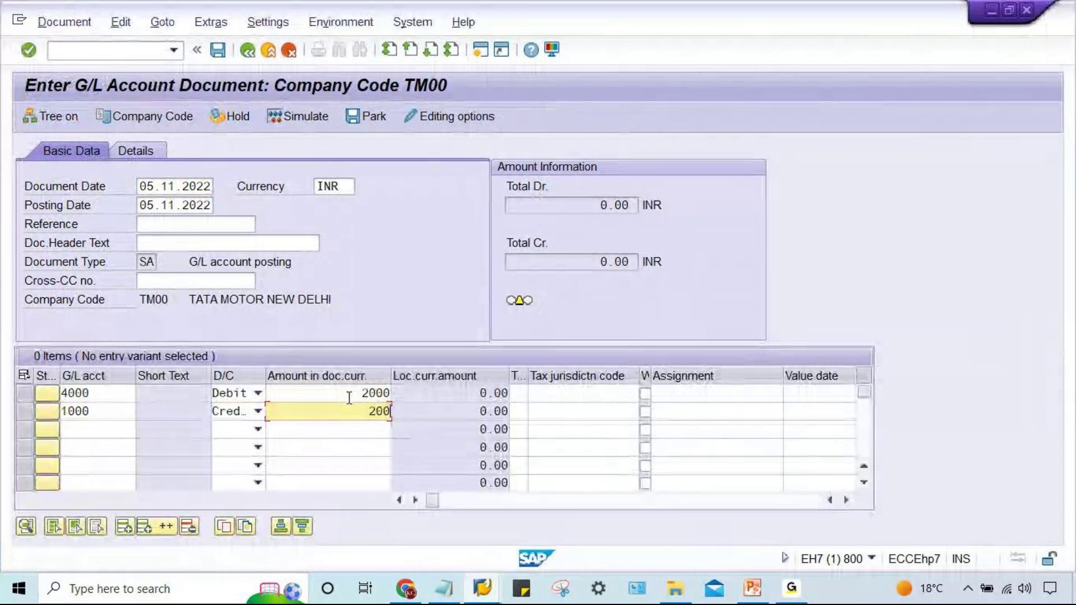
{"action": "type", "text": "0"}
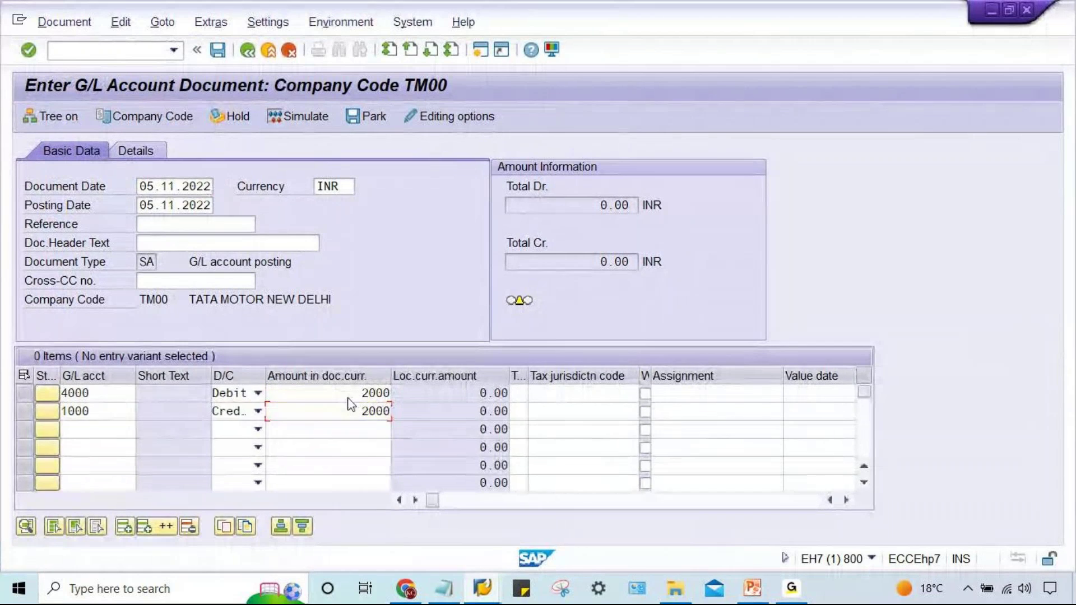
{"action": "key", "text": "Return"}
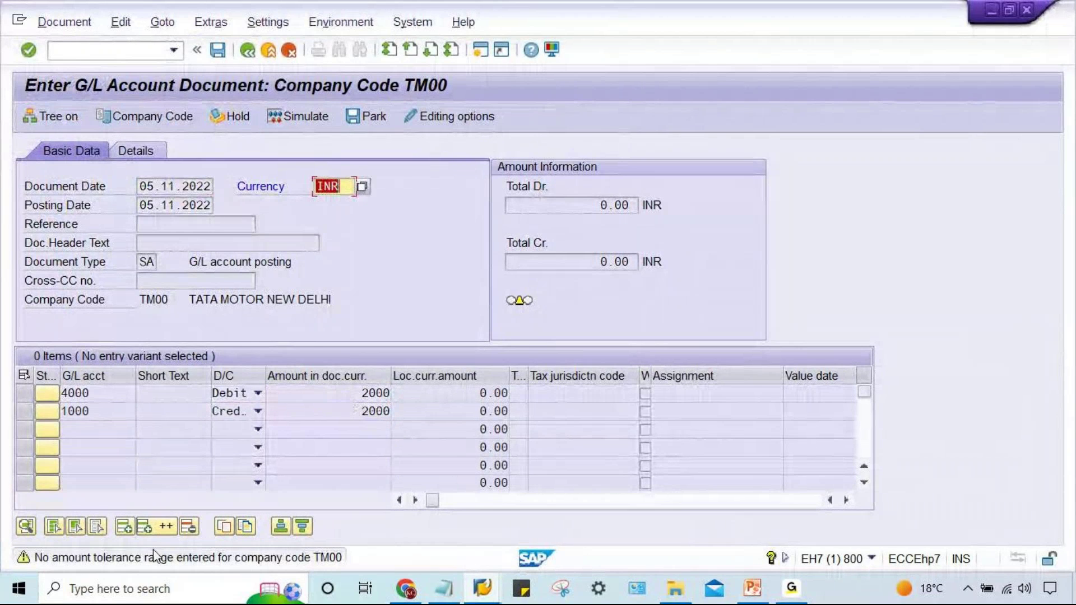
{"action": "key", "text": "Return"}
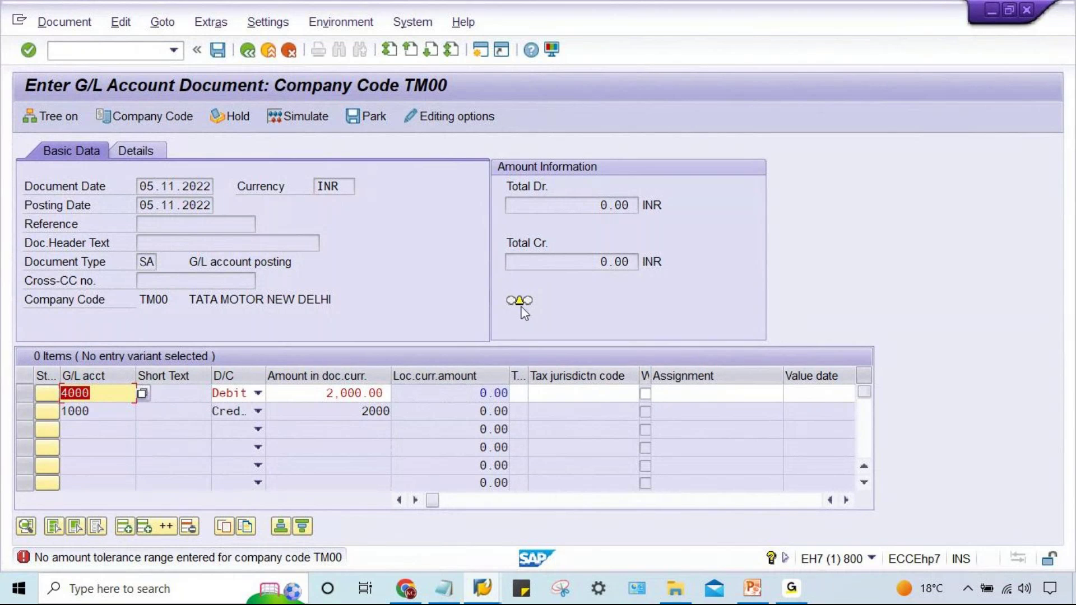
Switch to the other SAP session after the red tolerance-range error
{"action": "left_click", "coordinate": [492, 589]}
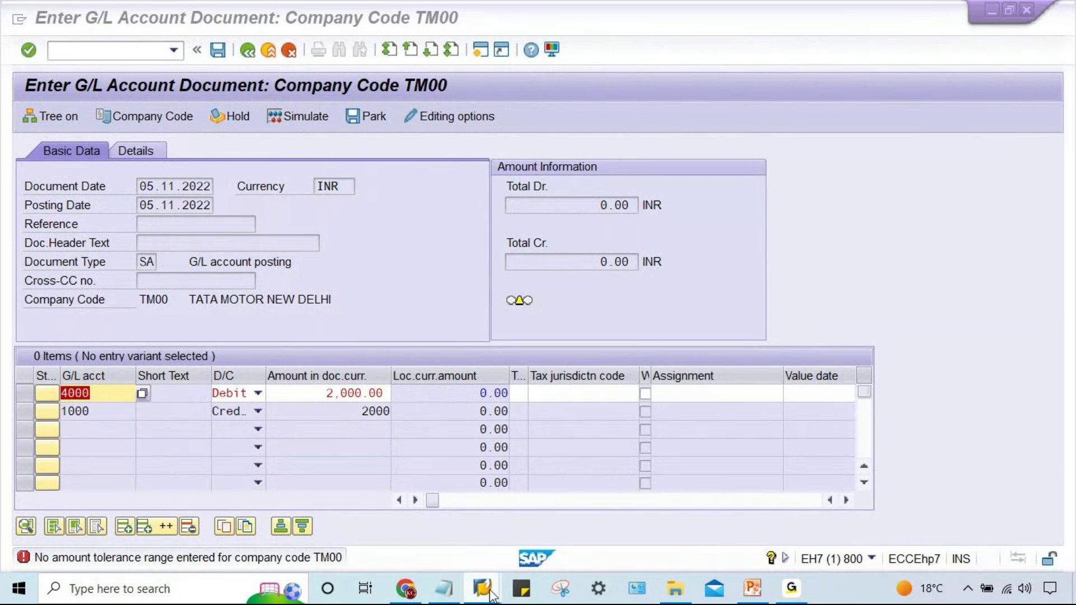
{"action": "mouse_move", "coordinate": [482, 588]}
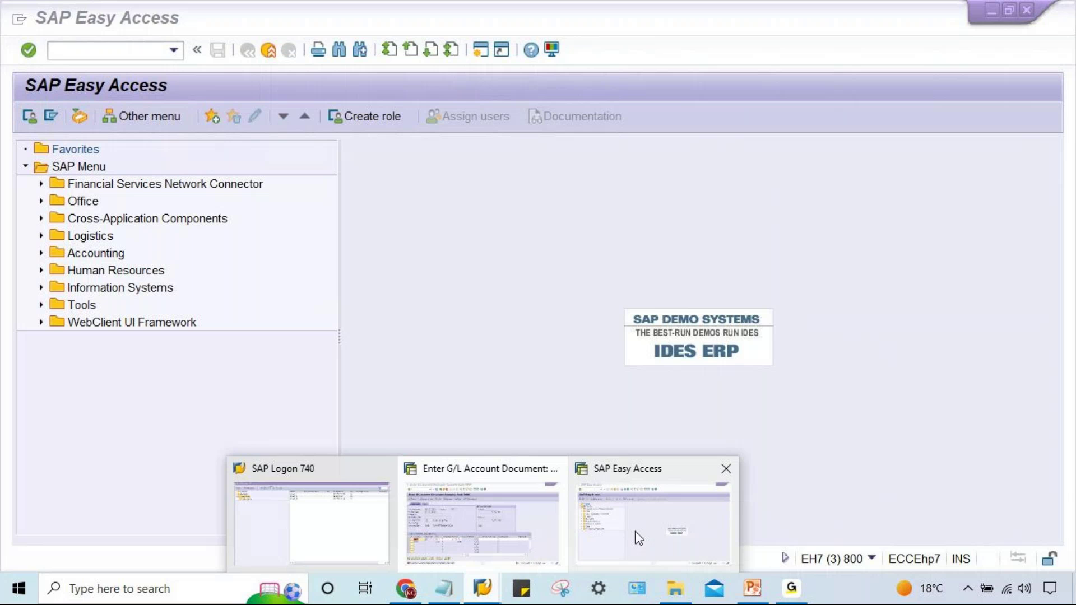
Open OBA4 Tolerance Groups For Users and start a new tolerance group entry
{"action": "left_click", "coordinate": [637, 538]}
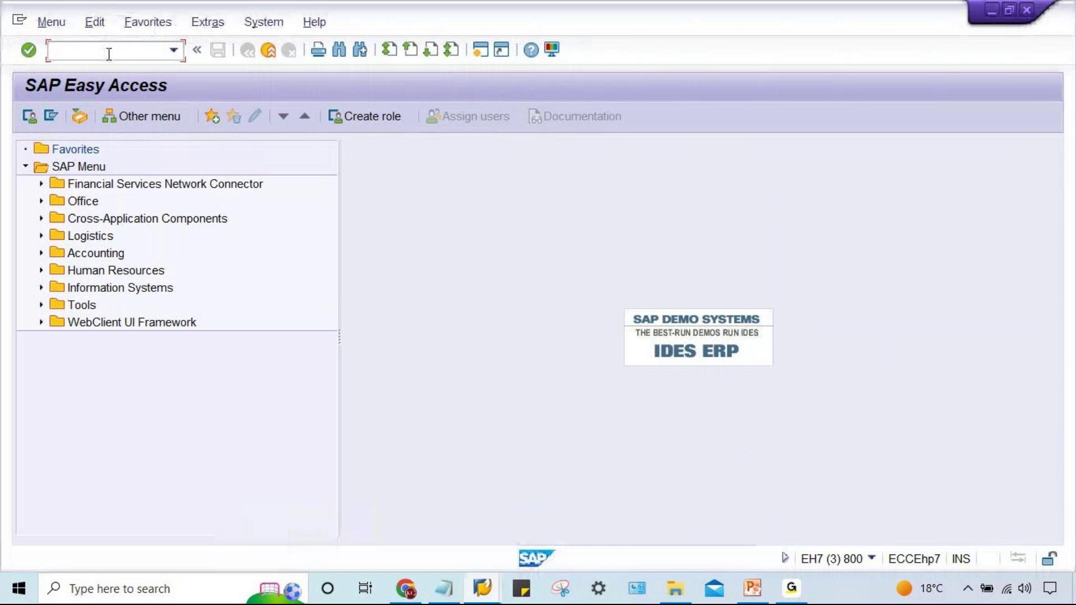
{"action": "type", "text": "OBA4"}
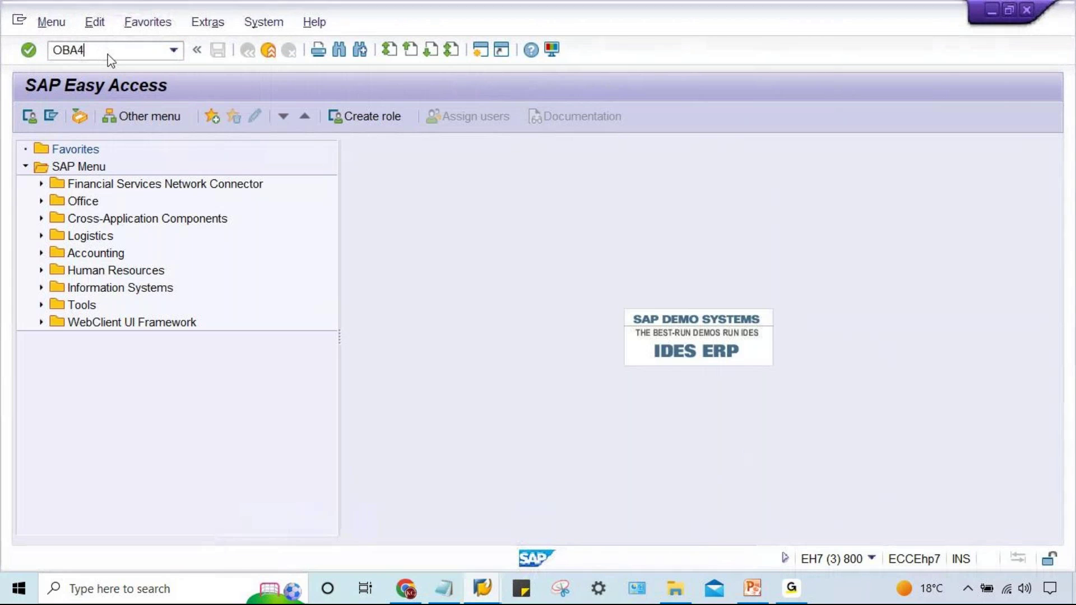
{"action": "key", "text": "Return"}
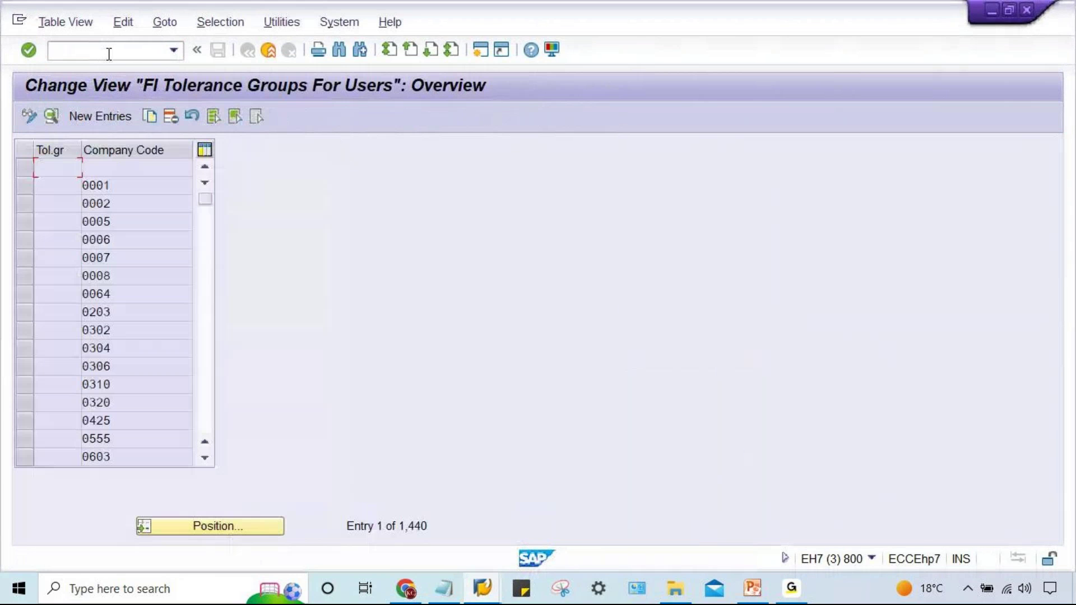
{"action": "key", "text": "F5"}
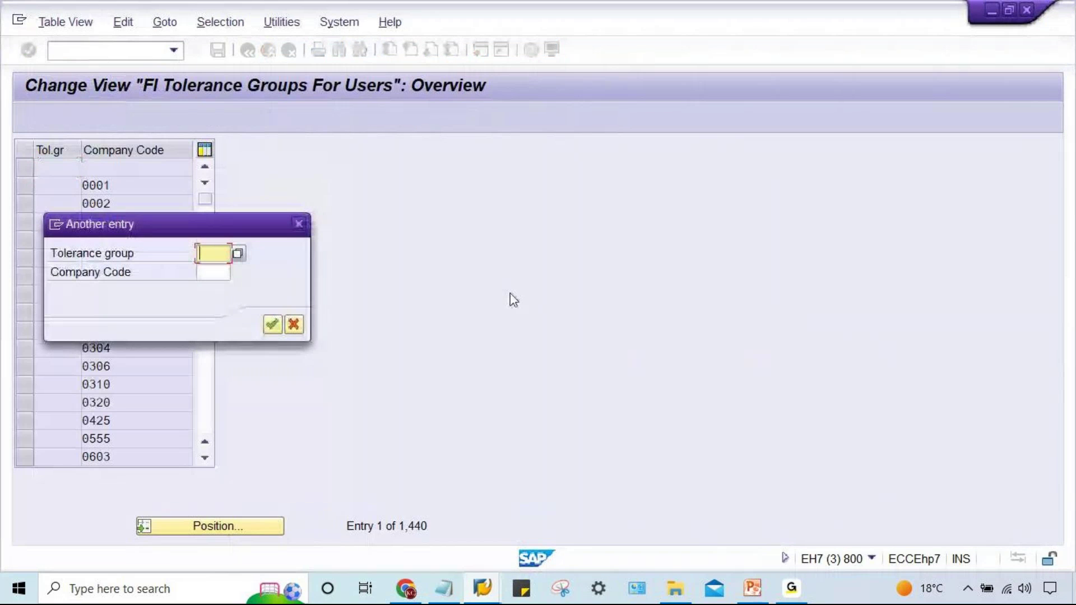
{"action": "key", "text": "Tab"}
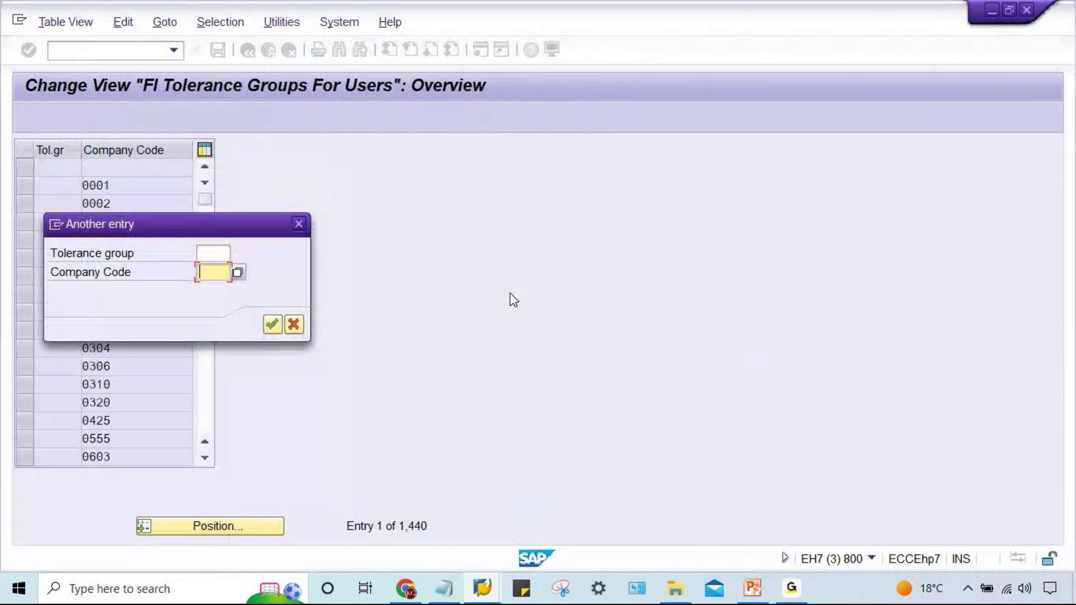
{"action": "key", "text": "Escape"}
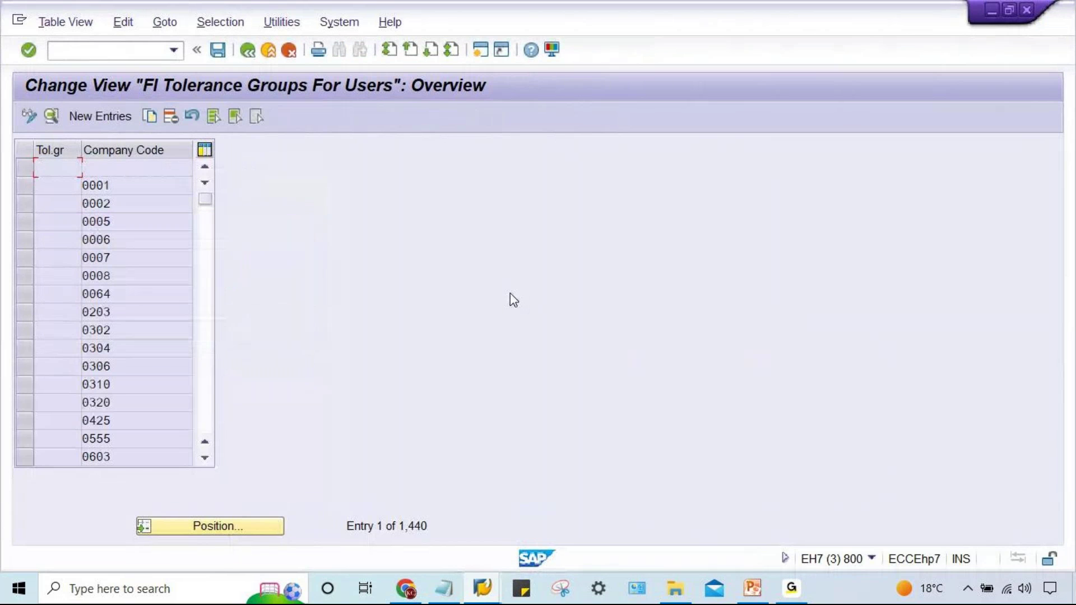
{"action": "left_click", "coordinate": [99, 119]}
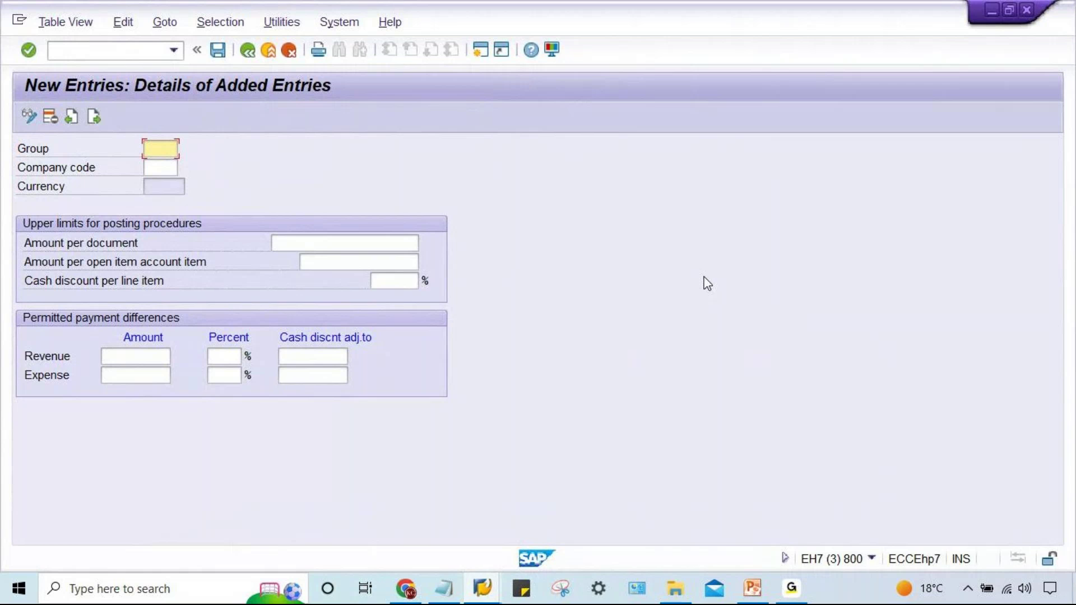
{"action": "key", "text": "Tab"}
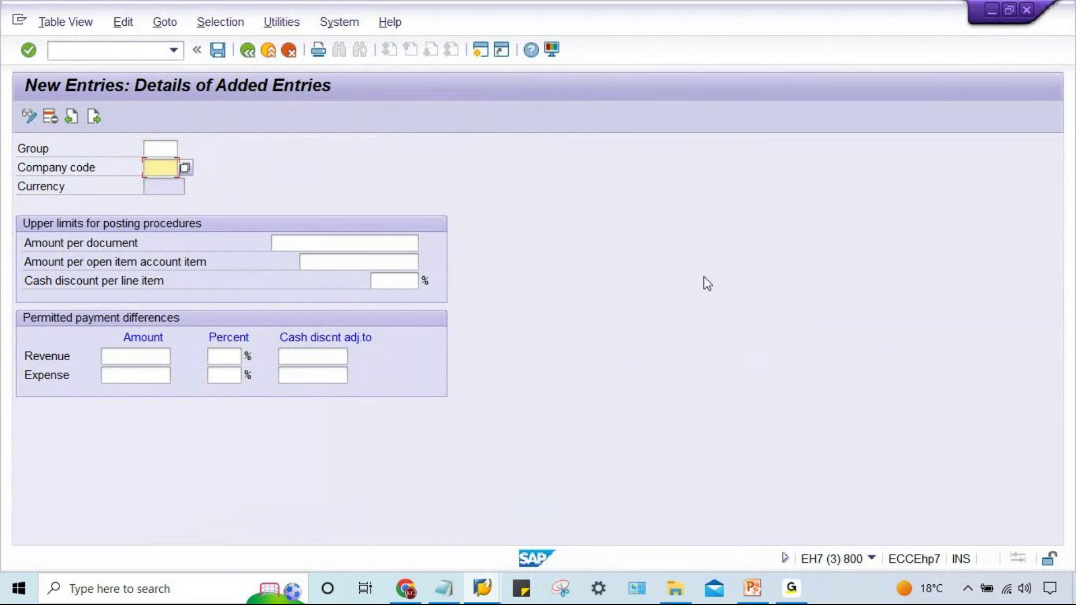
{"action": "type", "text": "TM00"}
{"action": "left_click", "coordinate": [313, 261]}
{"action": "left_click", "coordinate": [326, 242]}
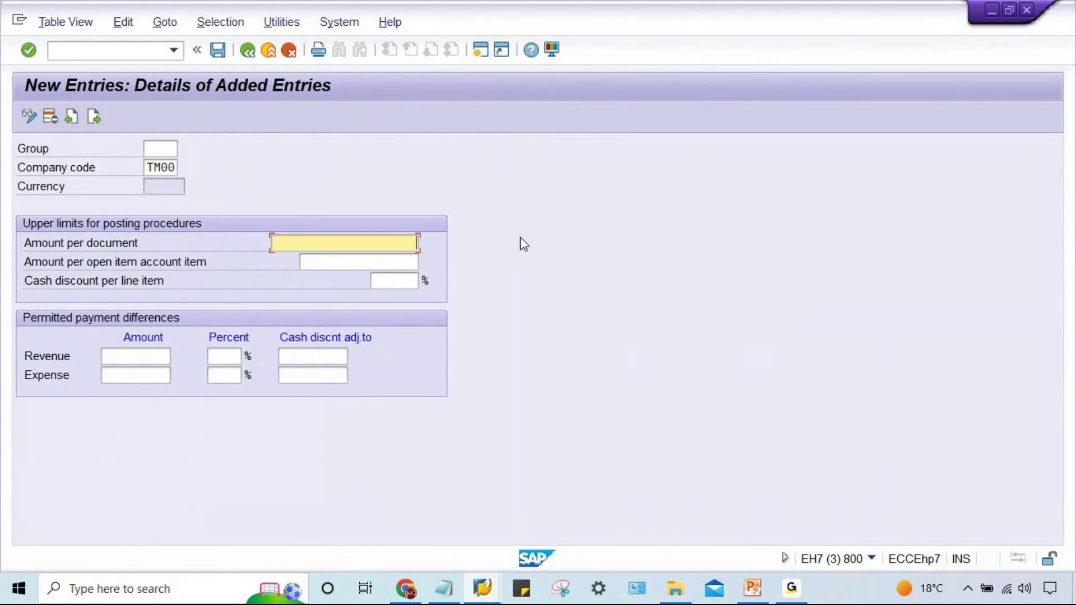
{"action": "key", "text": "Down"}
{"action": "key", "text": "Down"}
{"action": "key", "text": "Return"}
{"action": "key", "text": "Tab"}
{"action": "key", "text": "Down"}
{"action": "key", "text": "Down"}
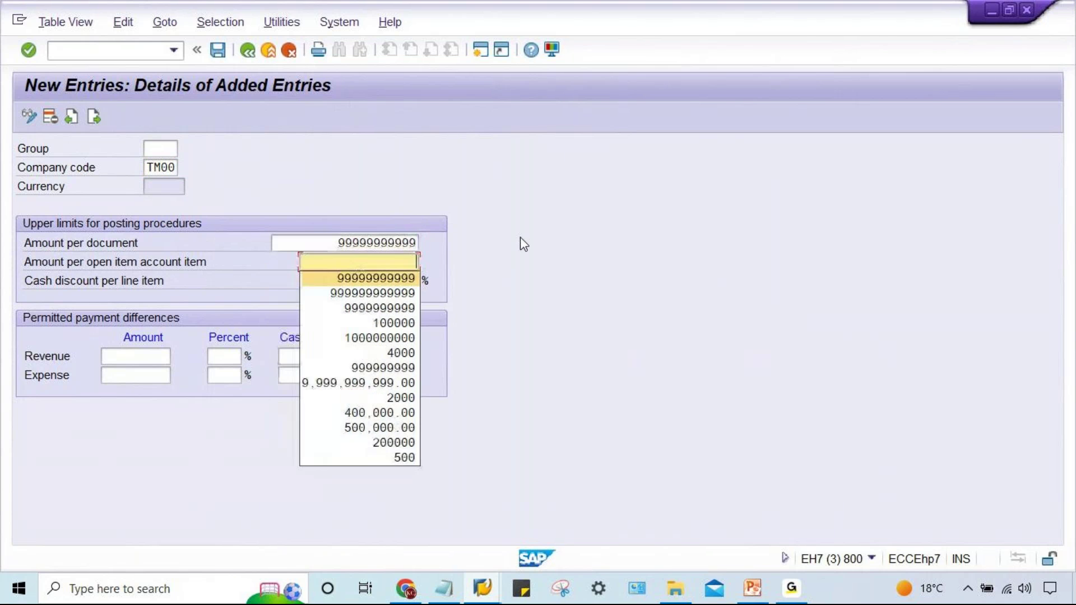
{"action": "key", "text": "Return"}
{"action": "key", "text": "Return"}
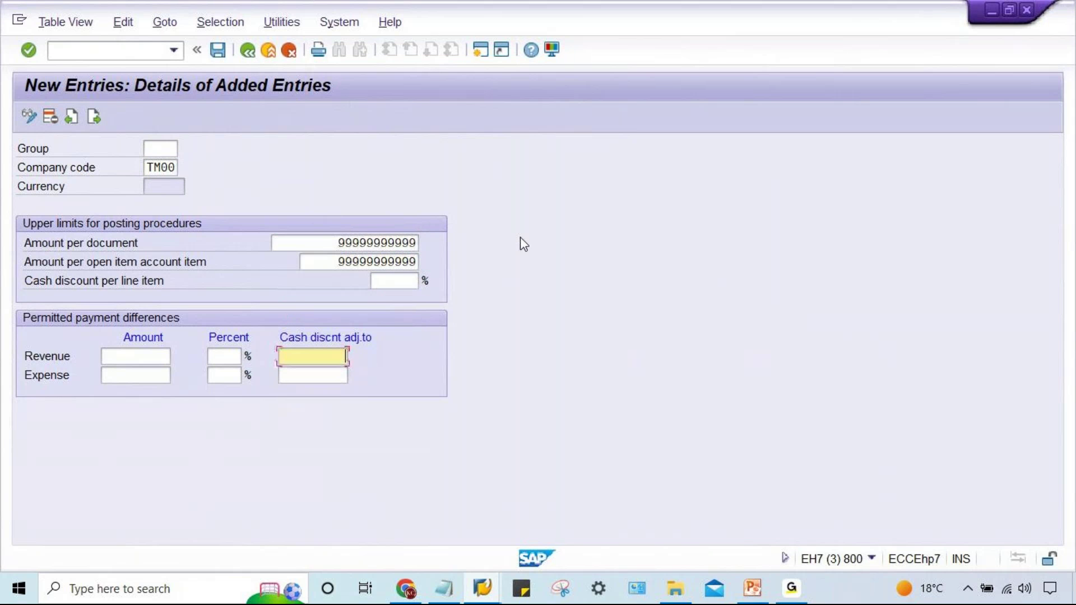
Set a 5% cash discount per line item and revenue and expense differences of 10
{"action": "left_click", "coordinate": [401, 281]}
{"action": "type", "text": "5"}
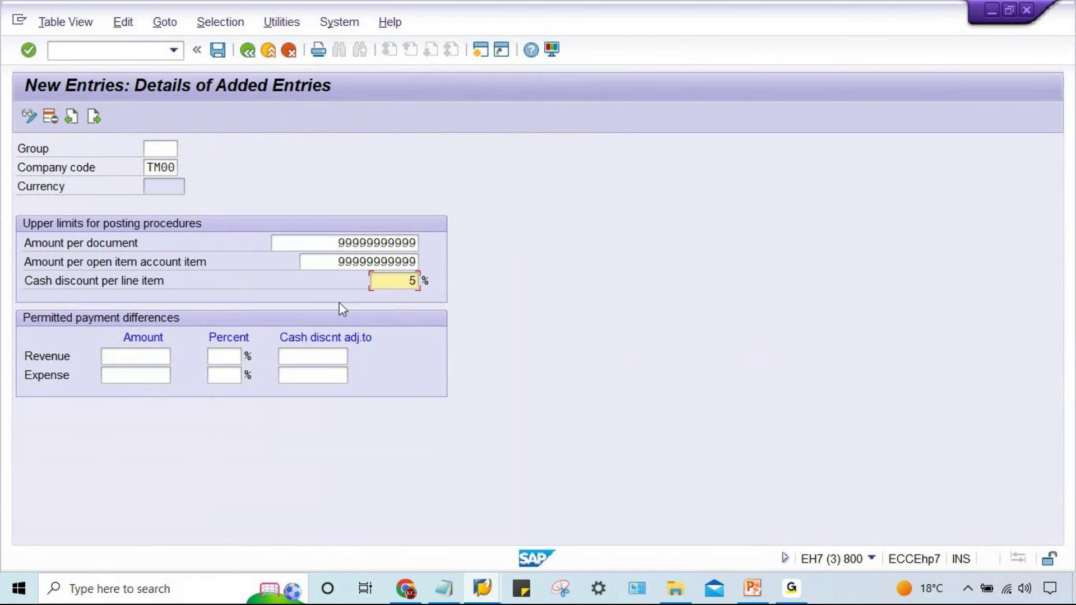
{"action": "left_click", "coordinate": [134, 357]}
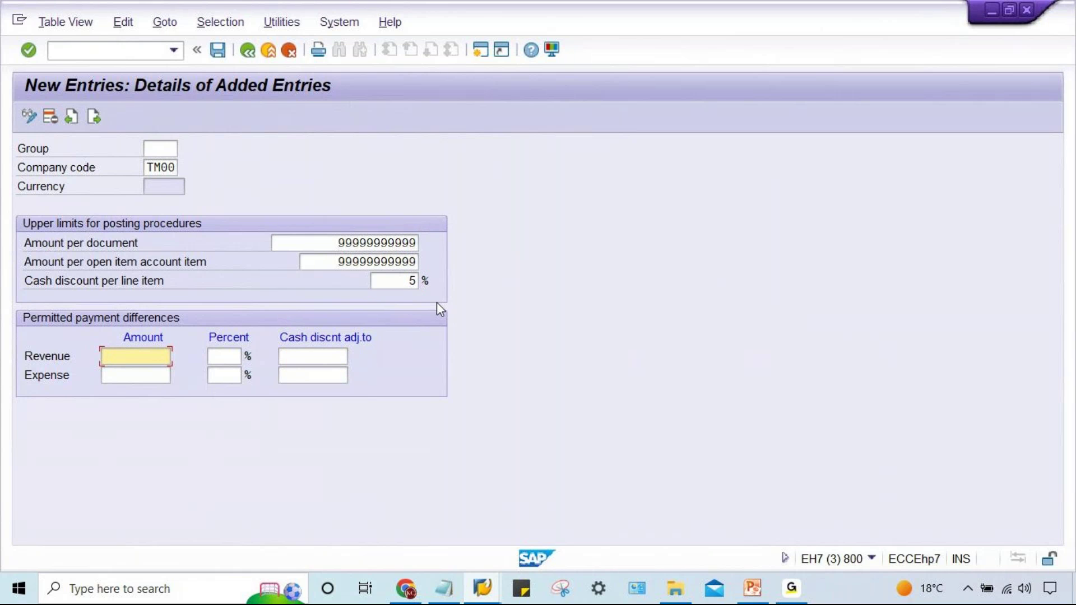
{"action": "type", "text": "10"}
{"action": "key", "text": "Tab"}
{"action": "type", "text": "10"}
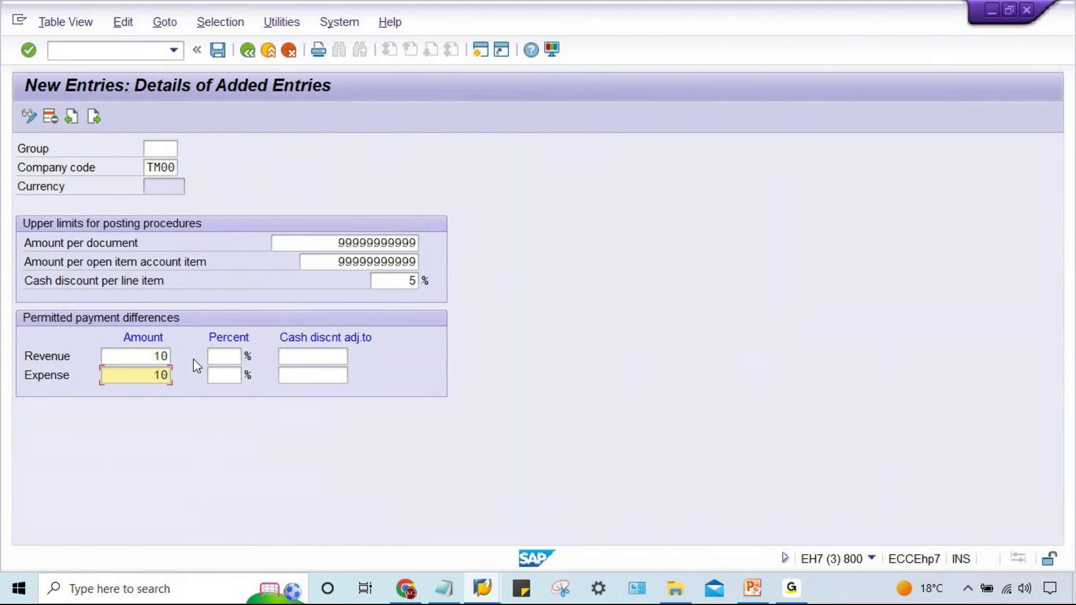
{"action": "double_click", "coordinate": [322, 239]}
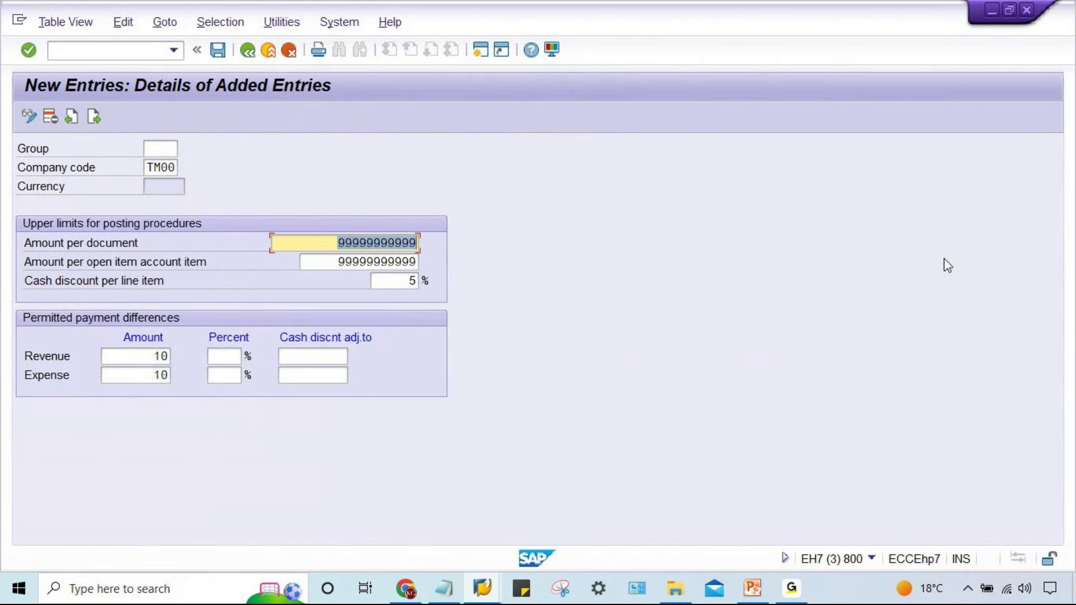
{"action": "type", "text": "1000"}
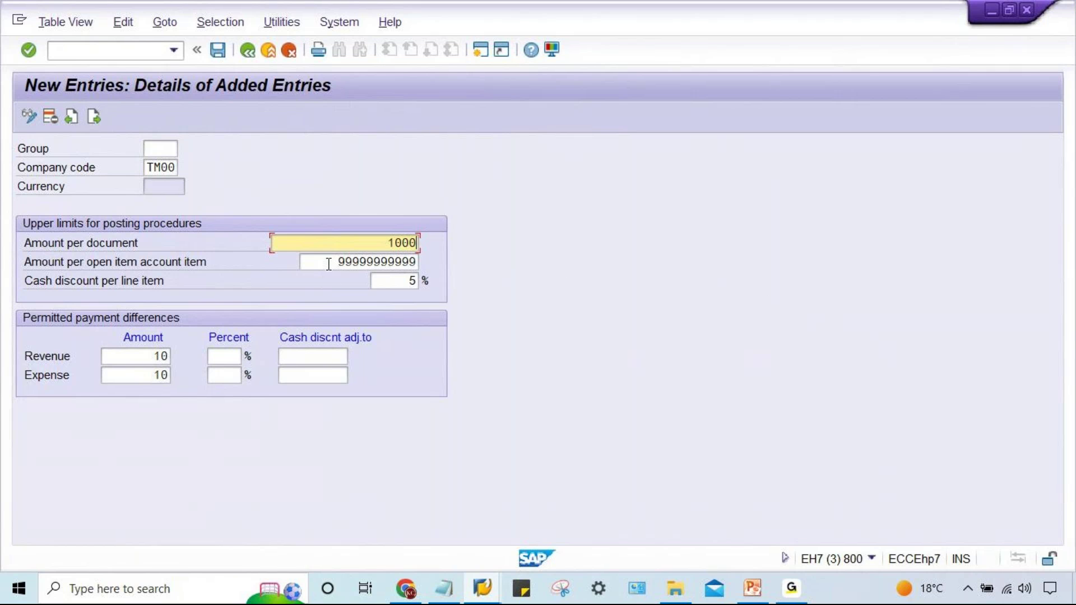
{"action": "left_click_drag", "start_coordinate": [329, 261], "coordinate": [587, 236]}
{"action": "key", "text": "BackSpace"}
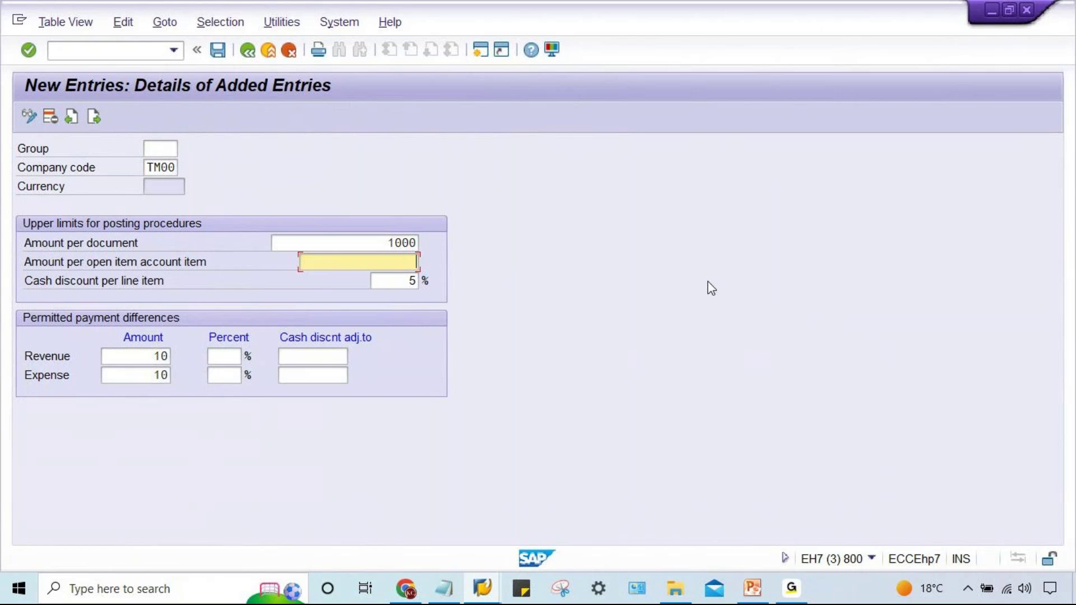
{"action": "type", "text": "5"}
{"action": "key", "text": "BackSpace"}
{"action": "type", "text": "2000"}
{"action": "left_click_drag", "start_coordinate": [318, 242], "coordinate": [864, 268]}
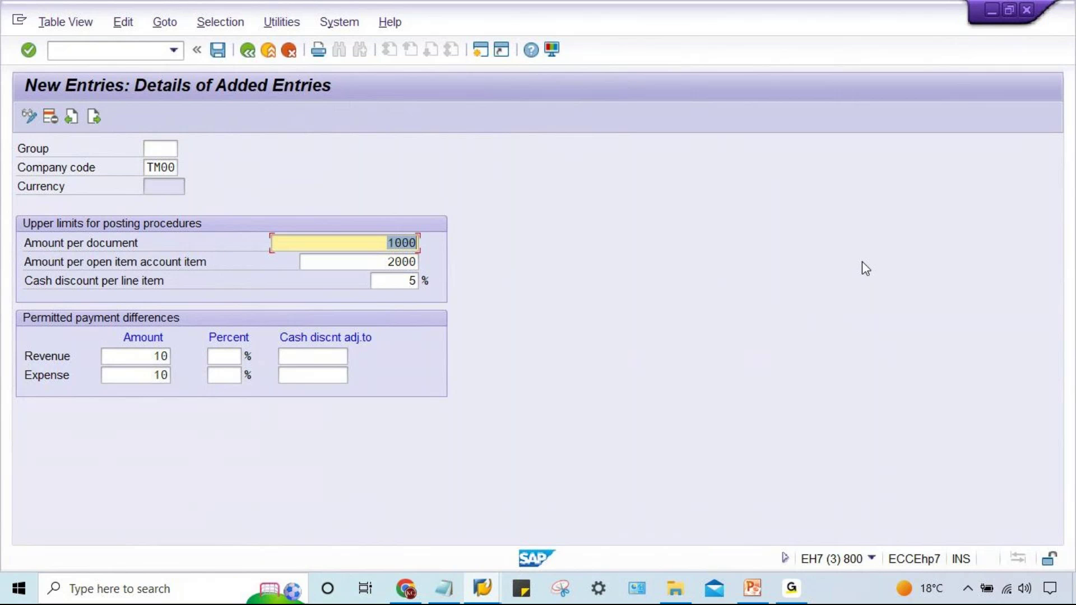
{"action": "type", "text": "9"}
{"action": "key", "text": "BackSpace"}
{"action": "key", "text": "Down"}
{"action": "key", "text": "Return"}
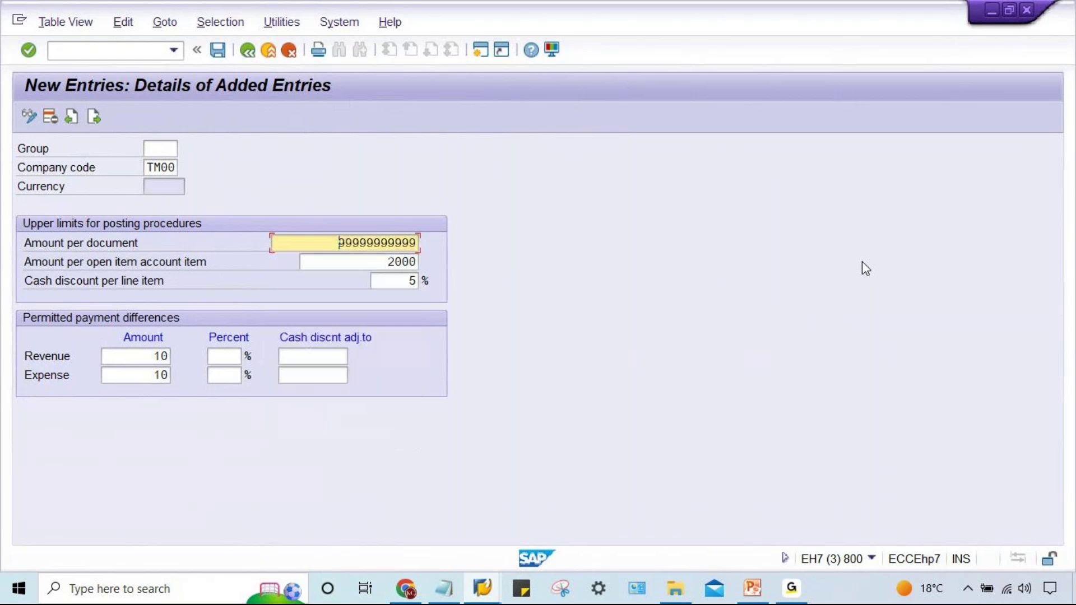
{"action": "double_click", "coordinate": [393, 262]}
{"action": "key", "text": "BackSpace"}
{"action": "key", "text": "Down"}
{"action": "key", "text": "Return"}
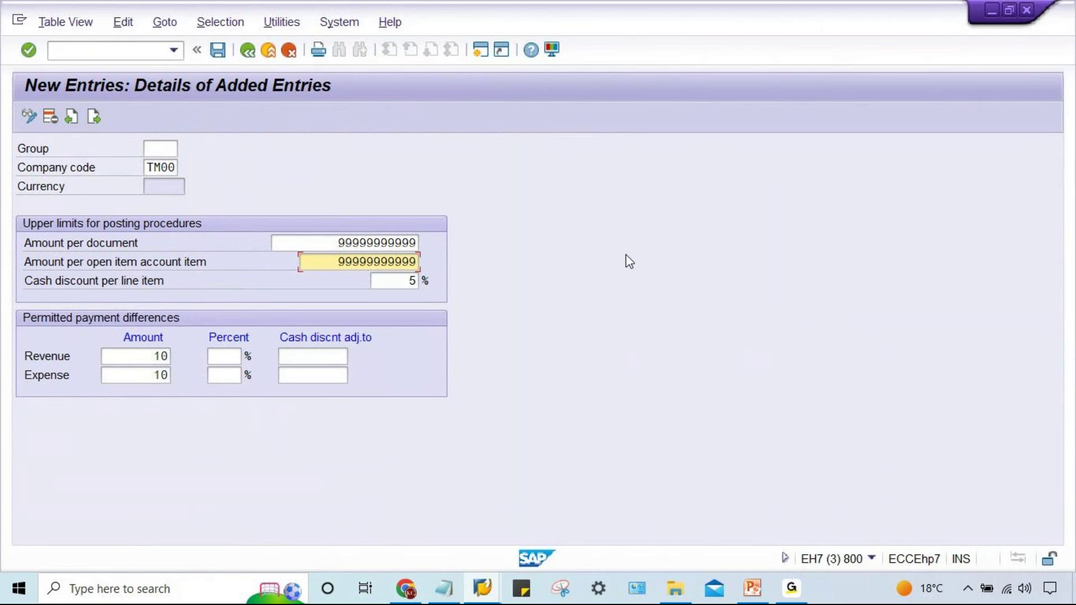
{"action": "left_click", "coordinate": [399, 284]}
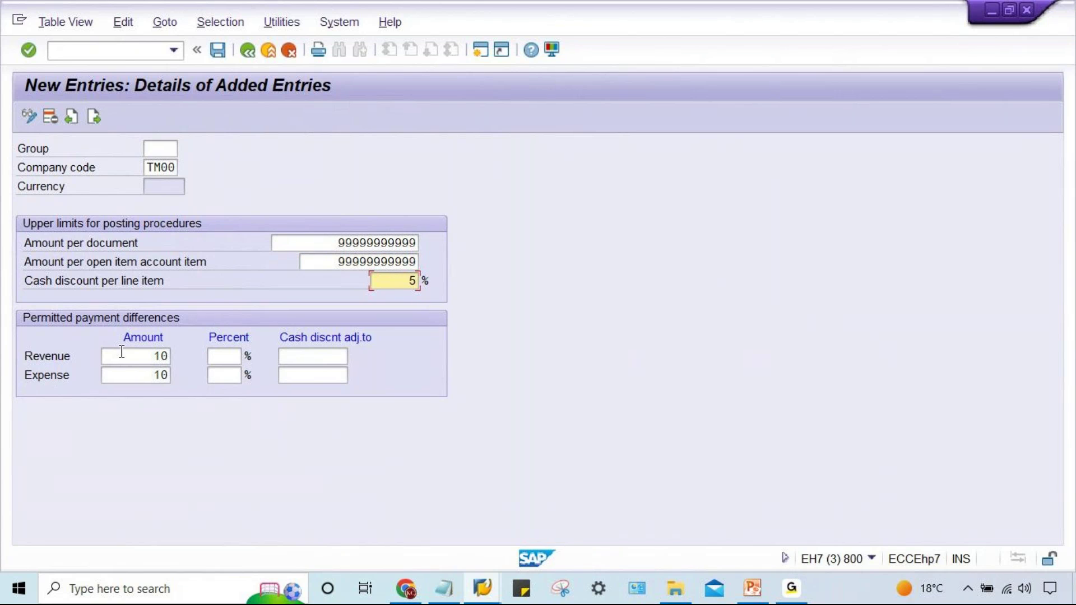
{"action": "left_click", "coordinate": [135, 376]}
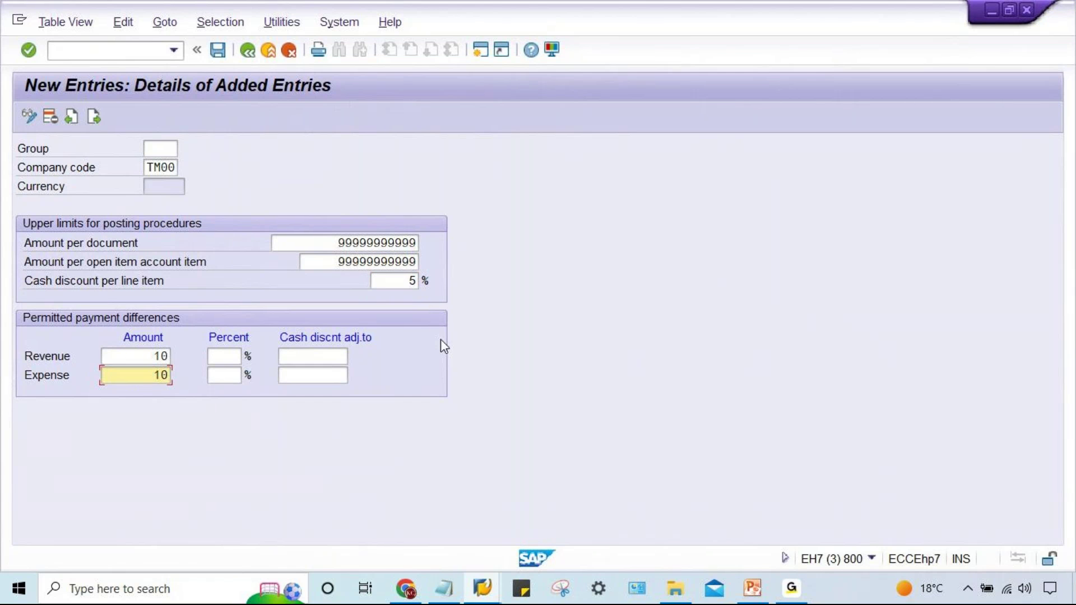
{"action": "key", "text": "ctrl+s"}
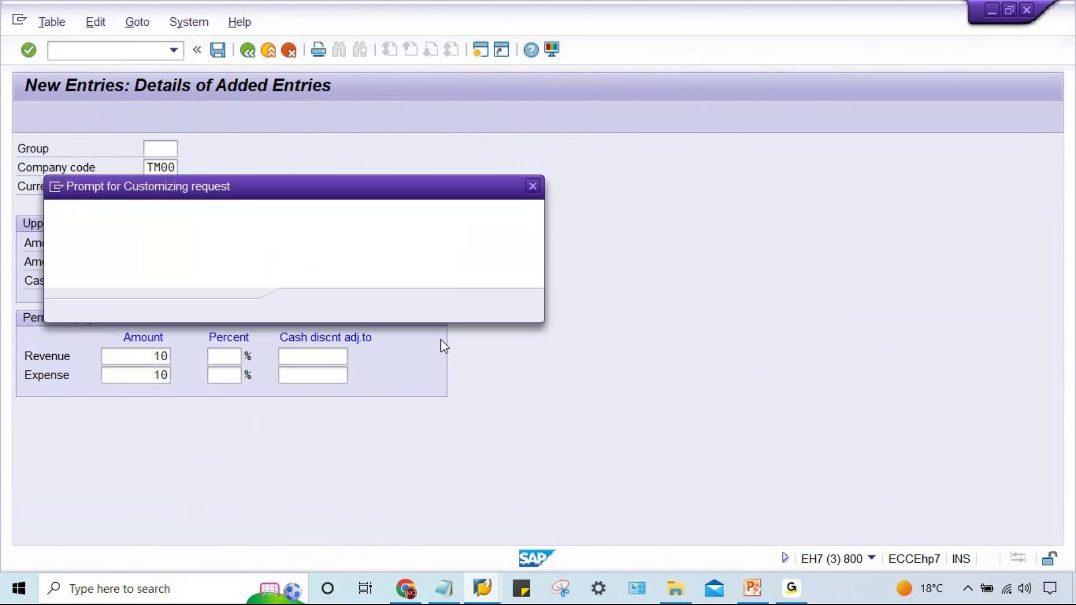
Save the blank-group TM00 tolerance entry under the Customizing request and review its fields
{"action": "key", "text": "Return"}
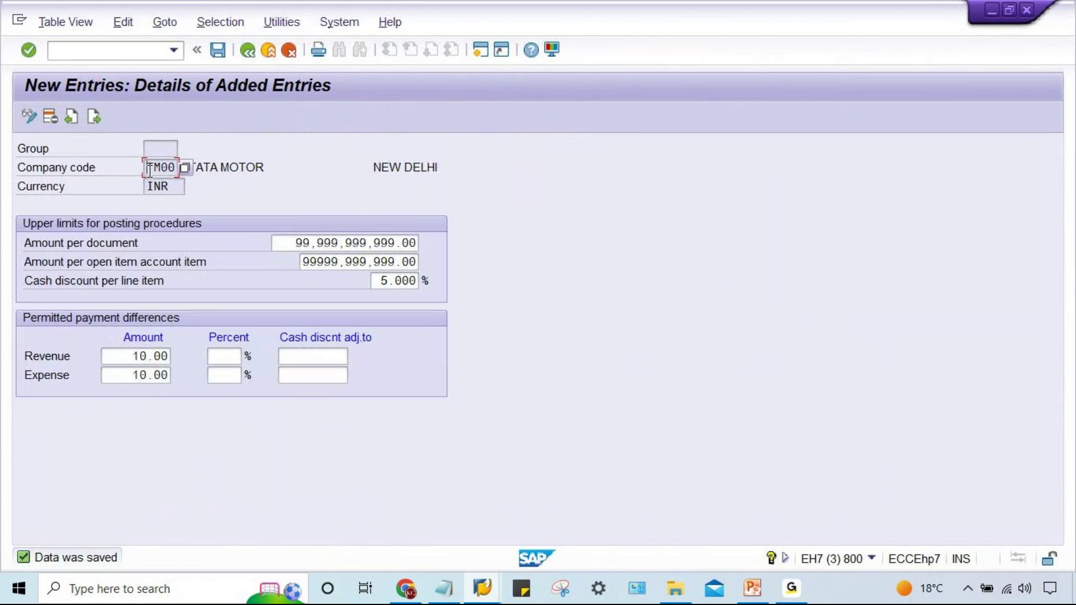
{"action": "left_click", "coordinate": [152, 149]}
{"action": "left_click", "coordinate": [299, 245]}
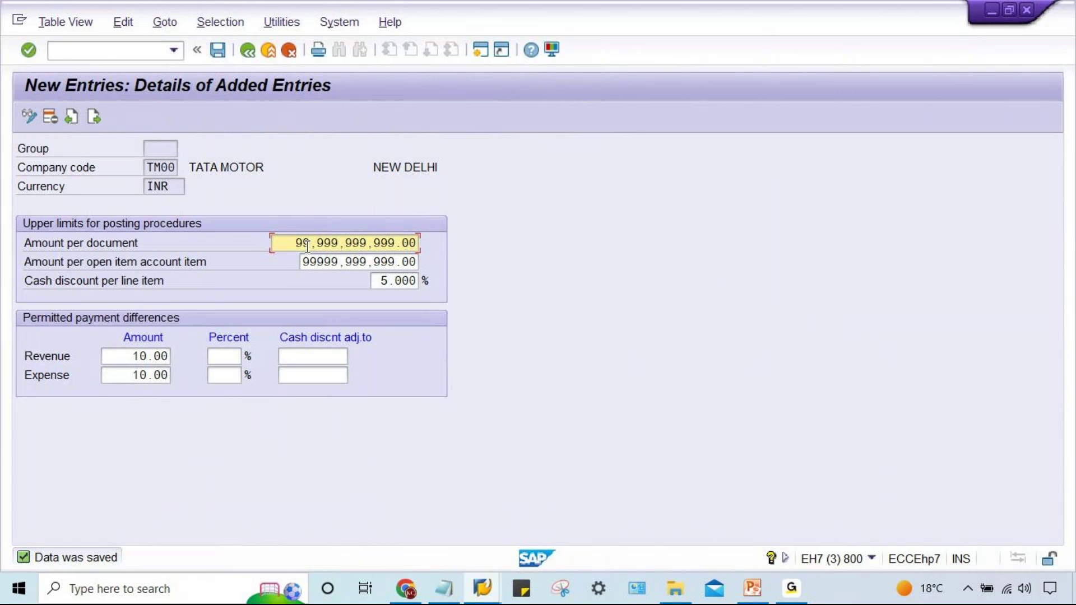
{"action": "left_click", "coordinate": [496, 594]}
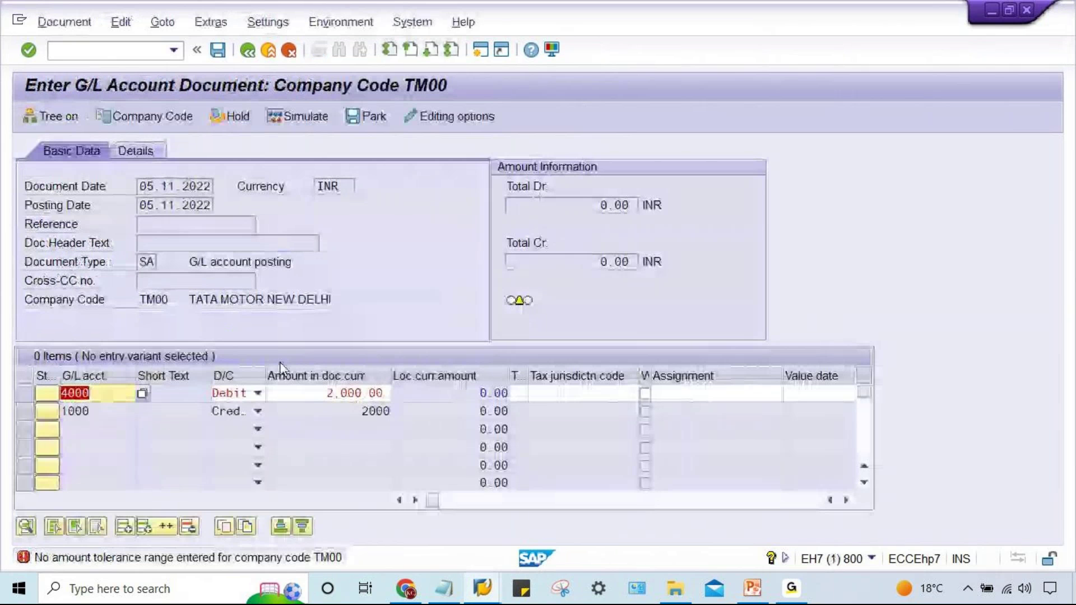
Validate the 2,000 INR rent/HDFC bank document and post it as document 1126
{"action": "key", "text": "Return"}
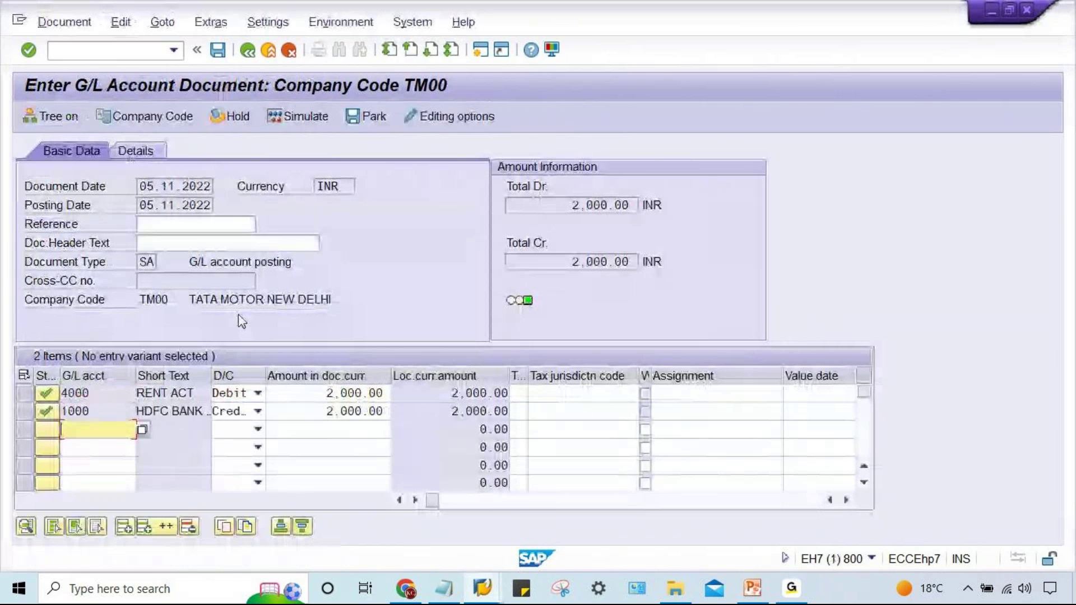
{"action": "key", "text": "ctrl+s"}
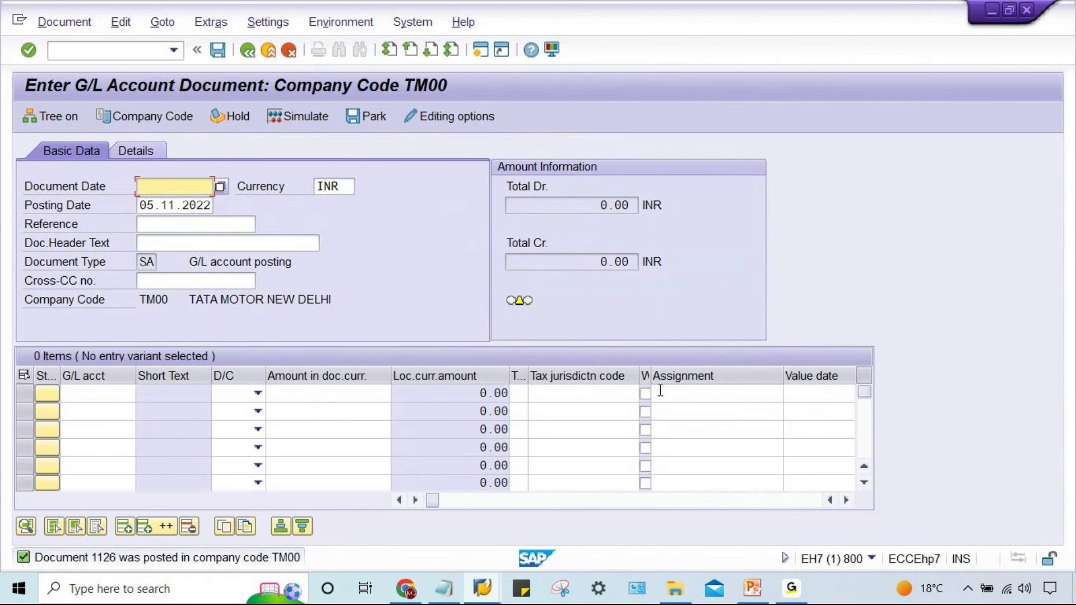
{"action": "left_click", "coordinate": [792, 590]}
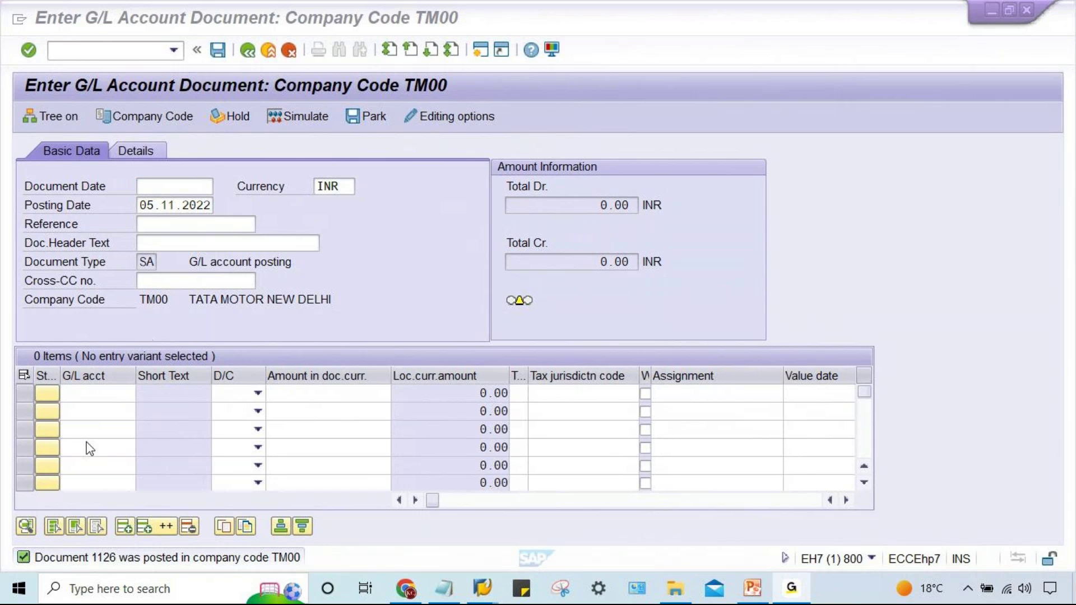